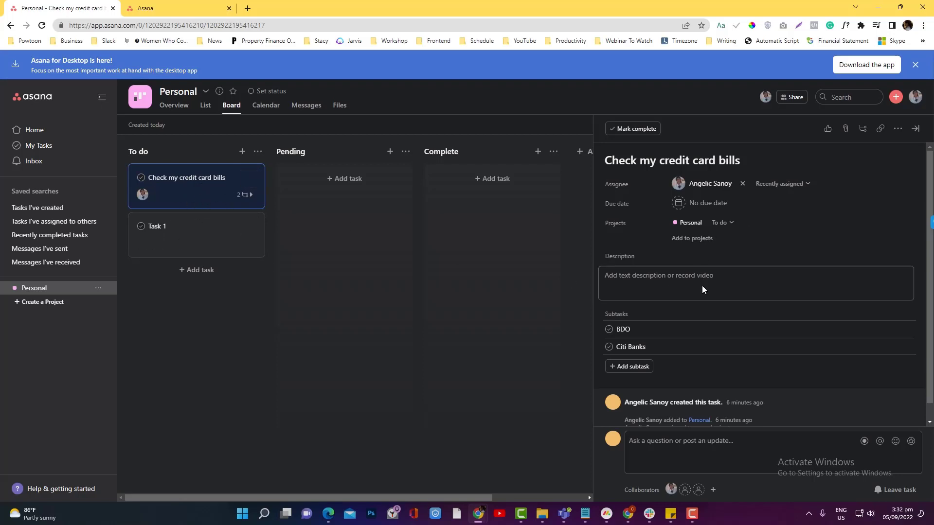
# Step: Show the more-actions menu for the Check my credit card bills task on the Personal board
pyautogui.click(899, 130)
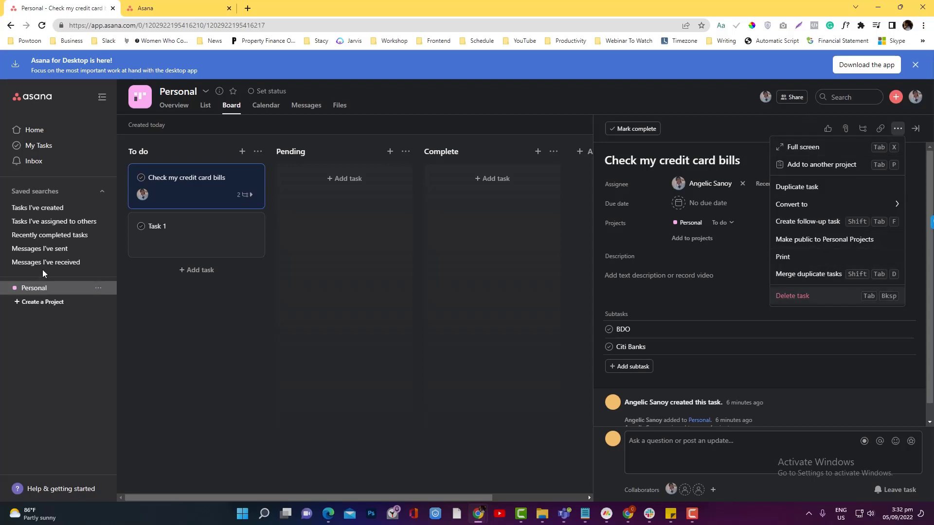
# Step: Glance at the task from My Tasks, then list the four tasks under the 'Tasks I've created' saved search
pyautogui.click(61, 152)
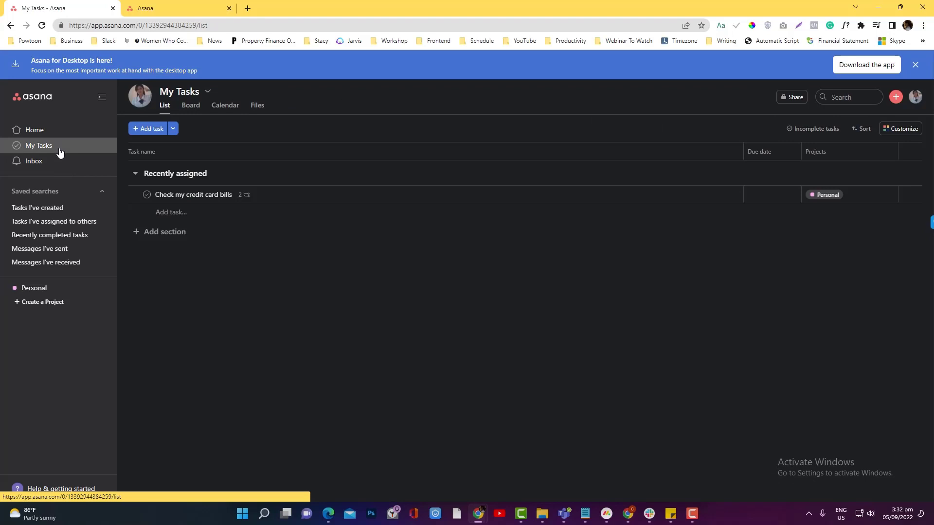
pyautogui.click(314, 197)
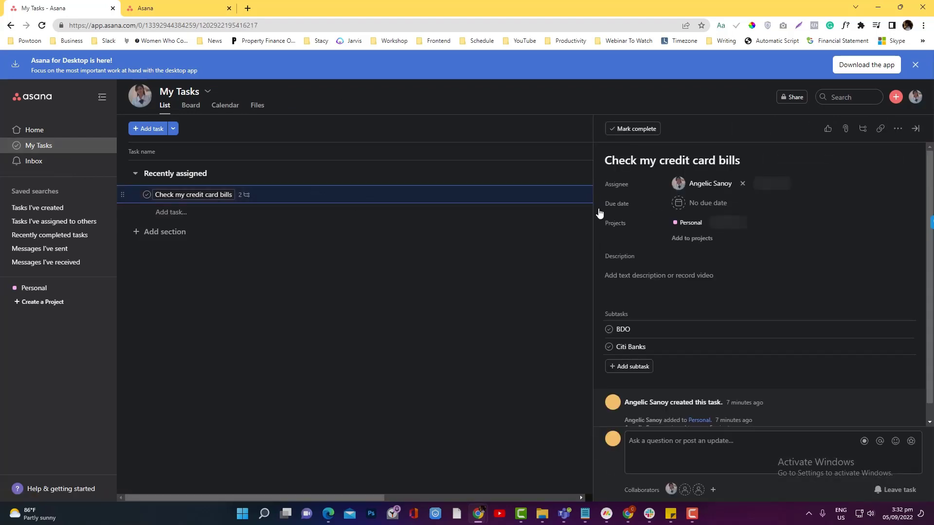
pyautogui.click(422, 315)
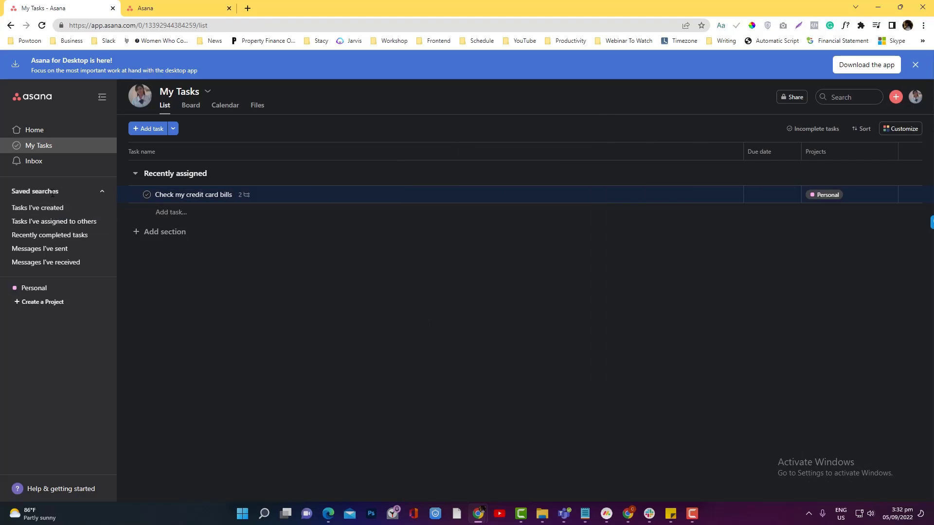
pyautogui.click(49, 208)
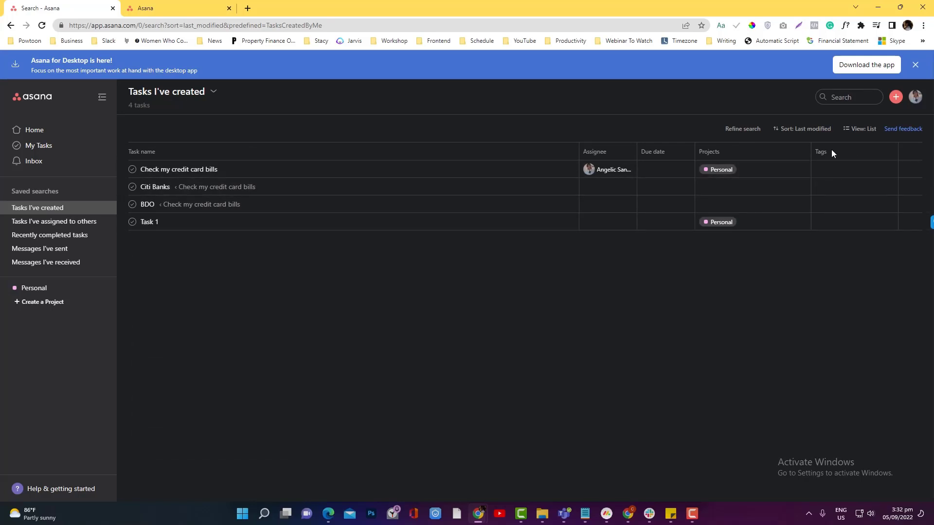
pyautogui.click(857, 129)
pyautogui.click(858, 133)
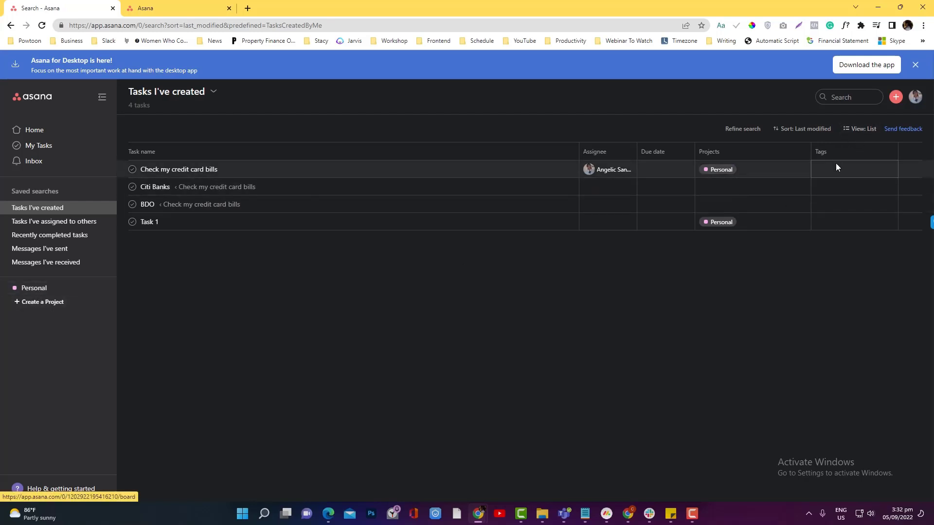
pyautogui.click(35, 289)
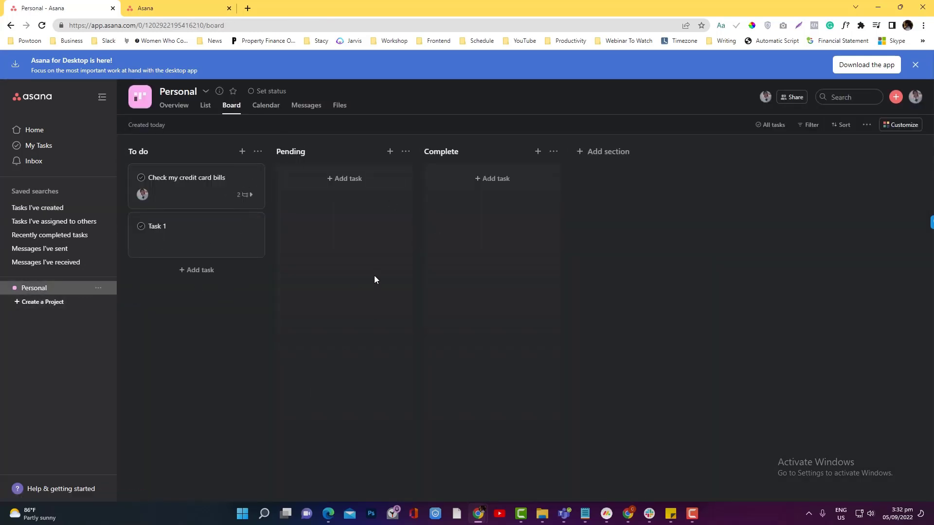
pyautogui.click(38, 210)
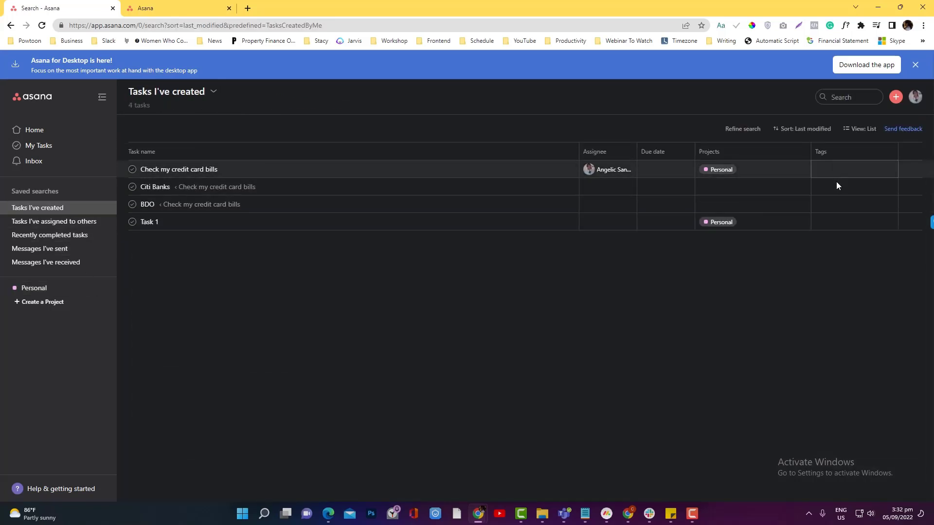
pyautogui.click(39, 289)
pyautogui.click(202, 197)
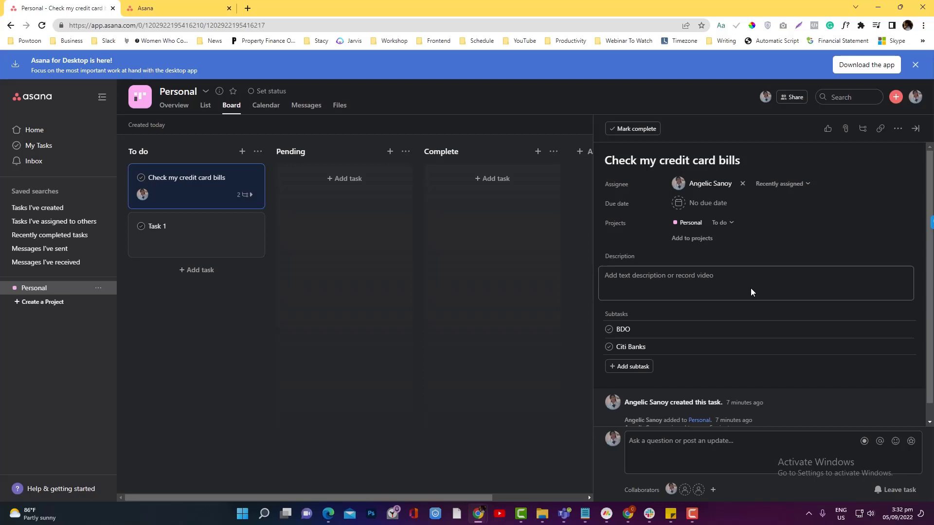
pyautogui.click(40, 209)
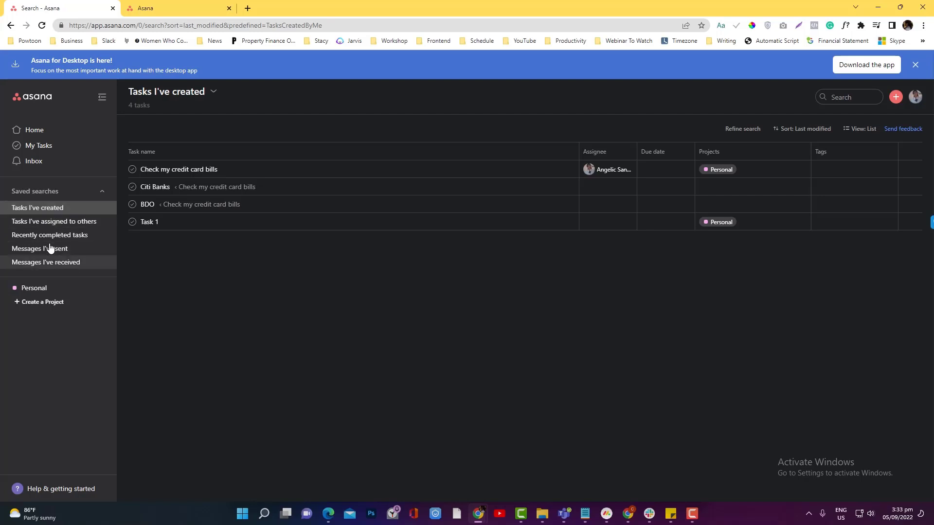
# Step: Give Check my credit card bills a new red 'banking' tag, then go to the Personal board
pyautogui.click(834, 174)
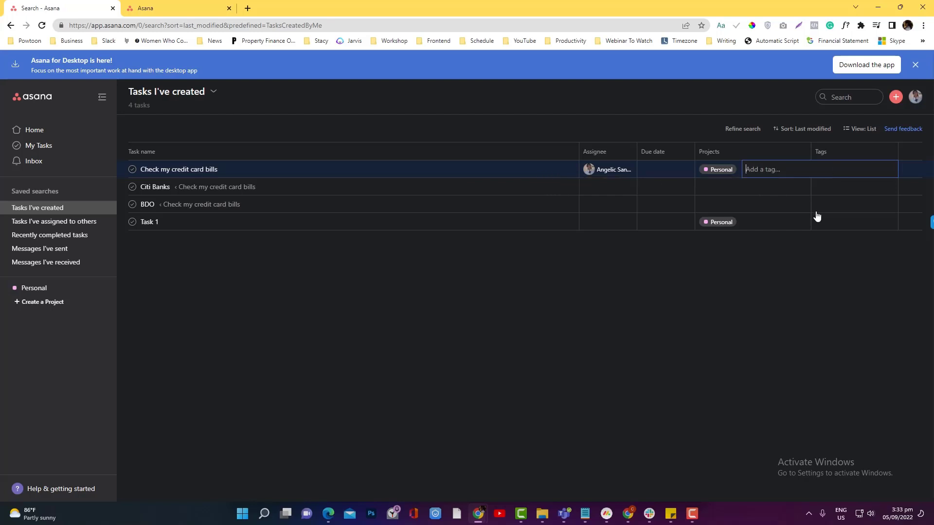
pyautogui.click(788, 282)
pyautogui.click(832, 177)
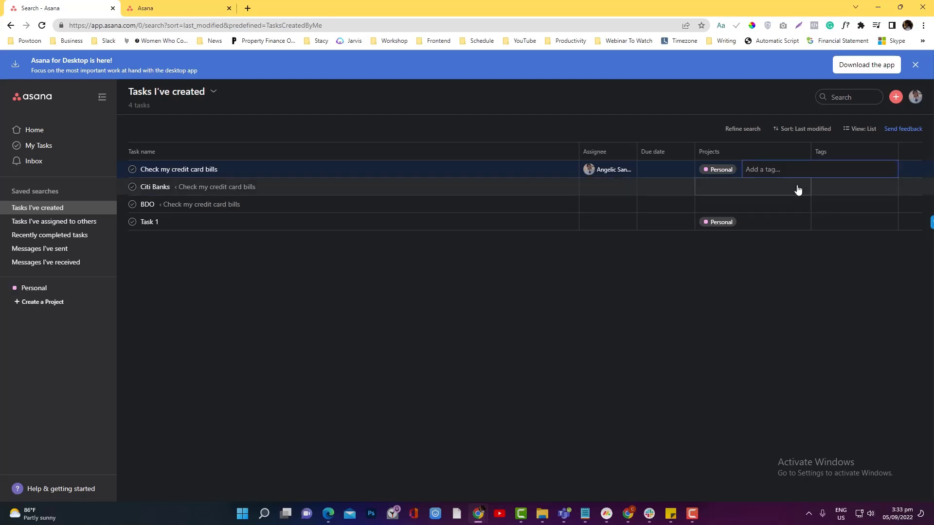
pyautogui.write('bam')
pyautogui.write('nking')
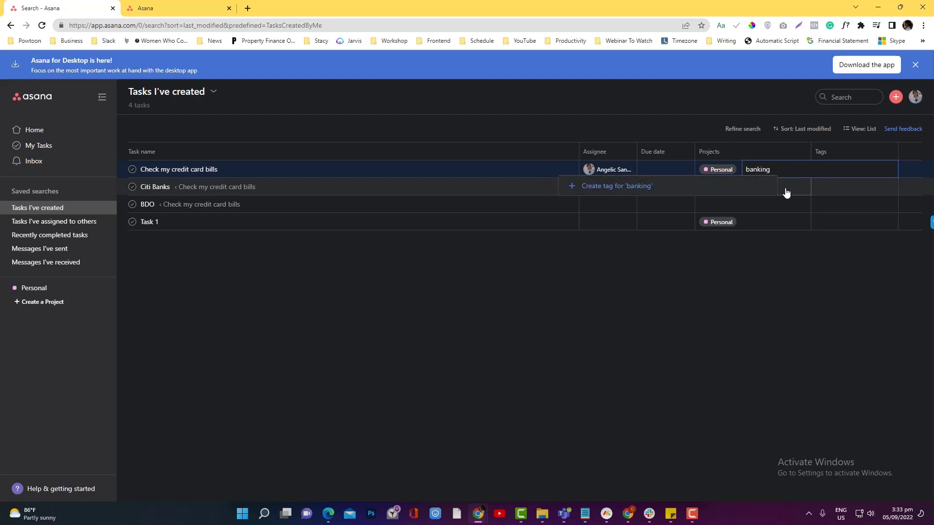
pyautogui.click(629, 190)
pyautogui.click(735, 201)
pyautogui.click(741, 257)
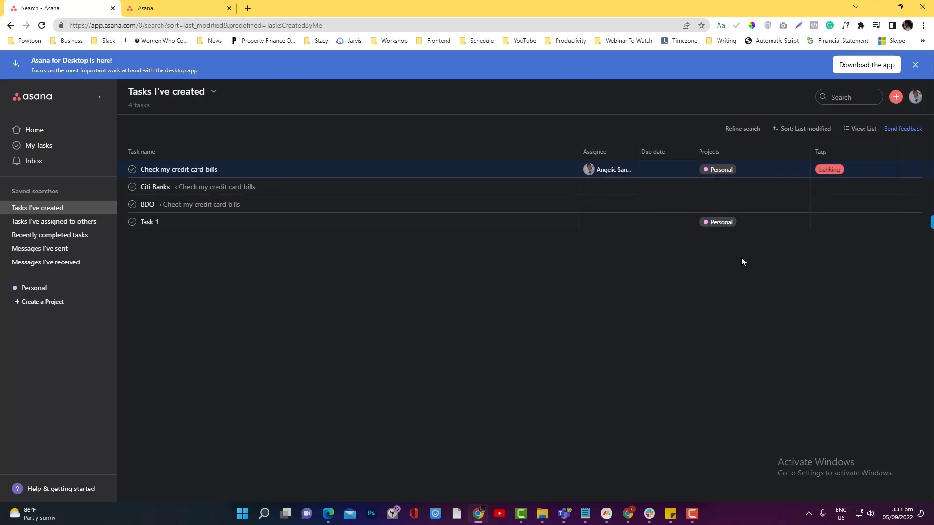
pyautogui.click(48, 294)
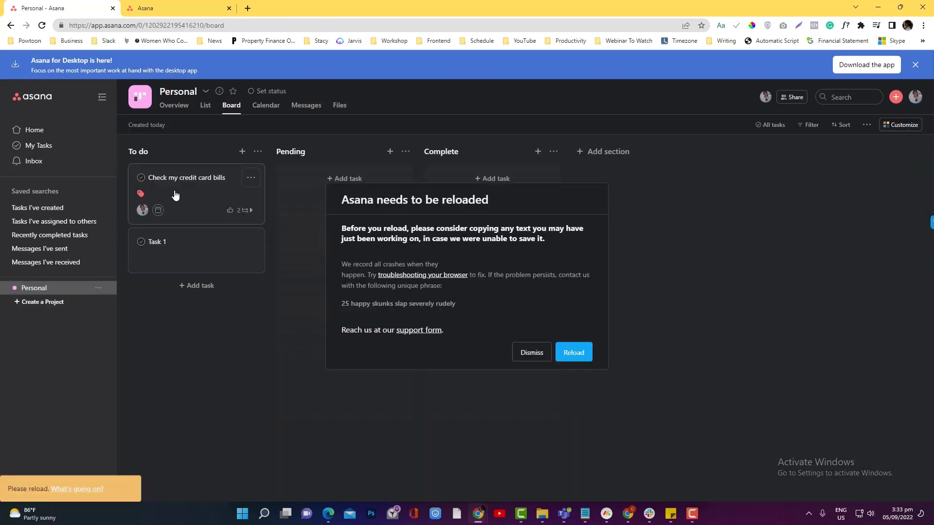
# Step: Dismiss the crash warning and reselect the Check my credit card bills card
pyautogui.click(146, 195)
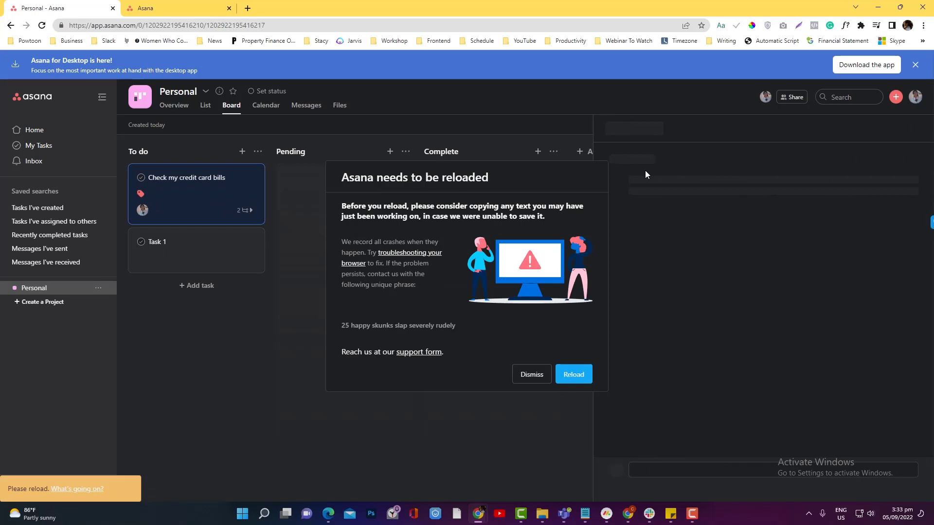
pyautogui.click(537, 376)
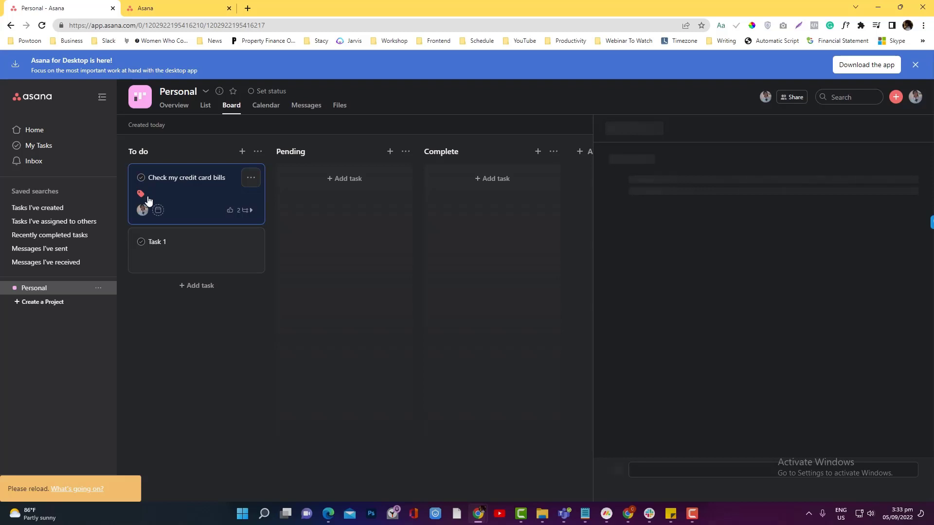
pyautogui.click(194, 248)
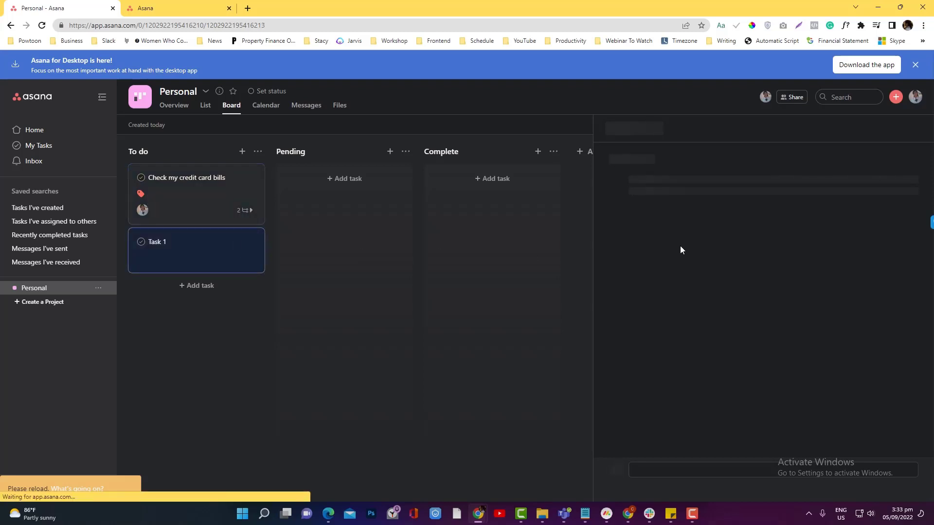
pyautogui.click(199, 206)
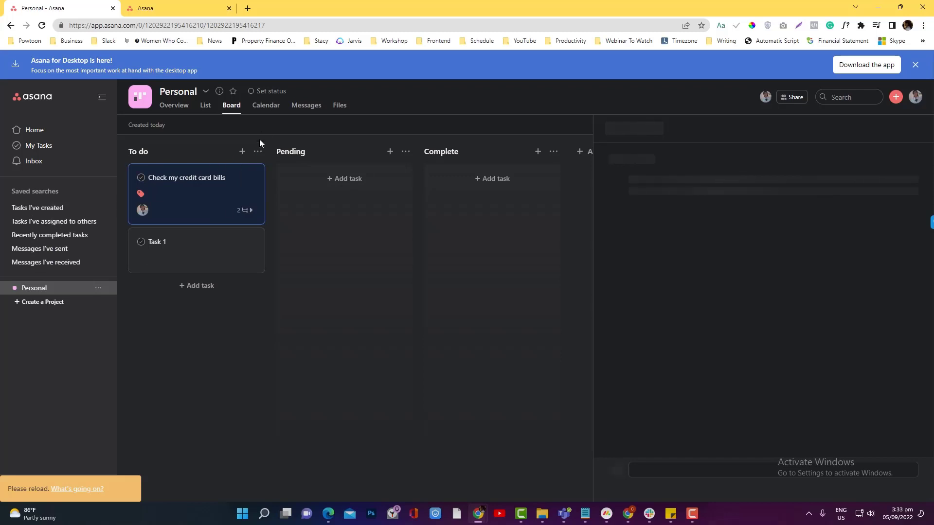
# Step: Reload the Personal project page from the address bar and confirm the reload
pyautogui.click(277, 22)
pyautogui.press('Return')
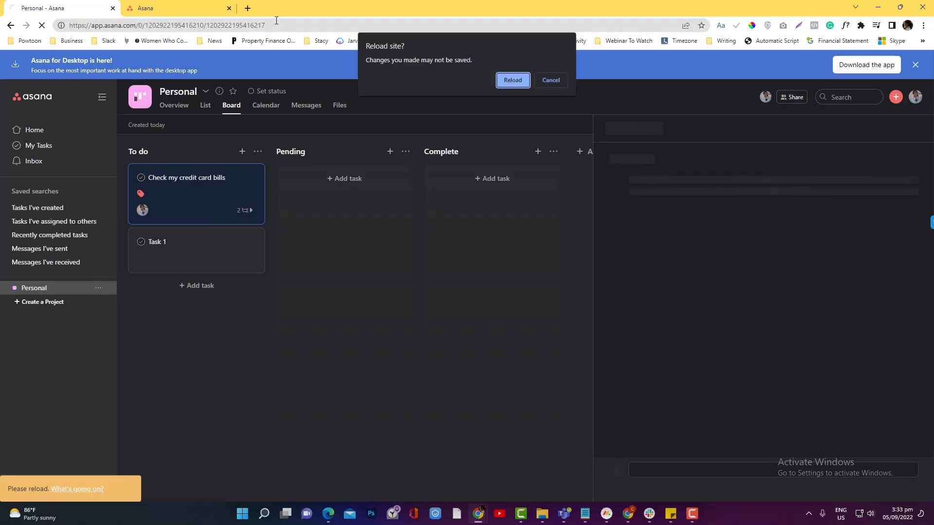
pyautogui.click(505, 80)
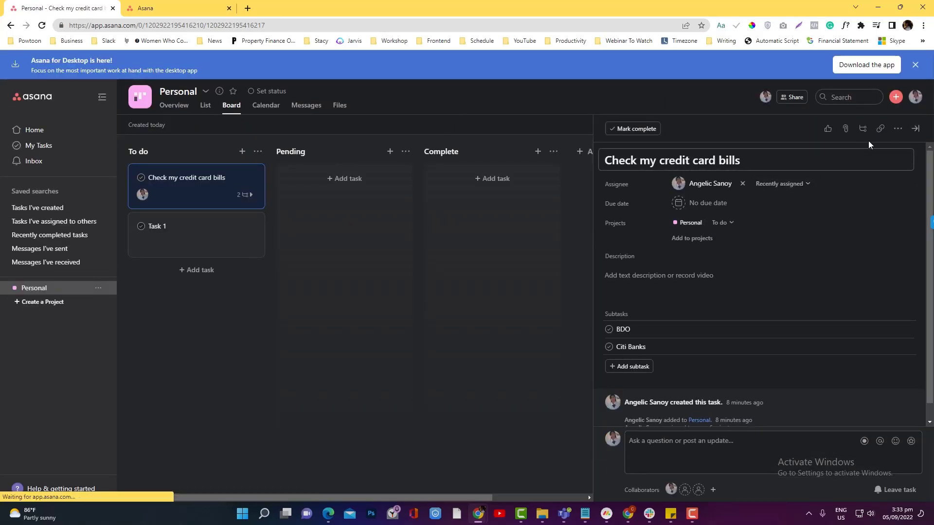
# Step: Open and close the task's more-actions menu, then scroll the sidebar
pyautogui.click(897, 129)
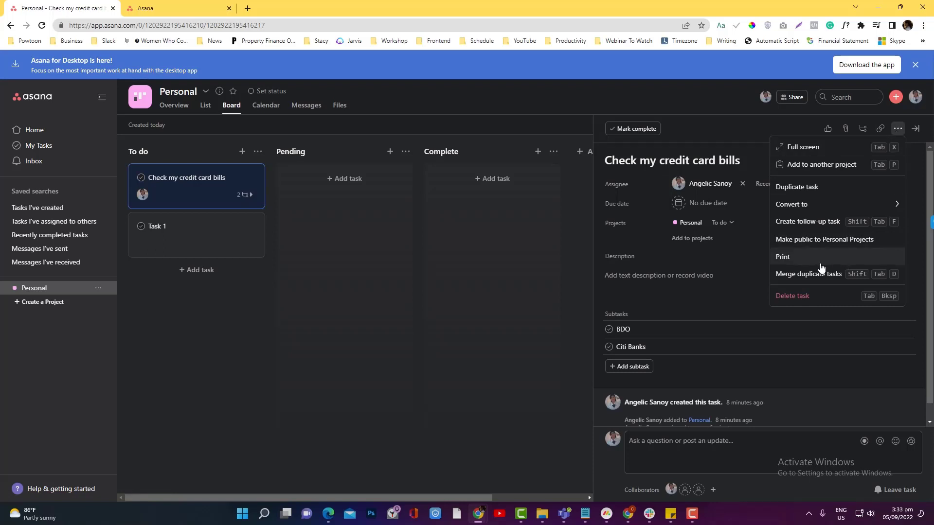
pyautogui.click(260, 209)
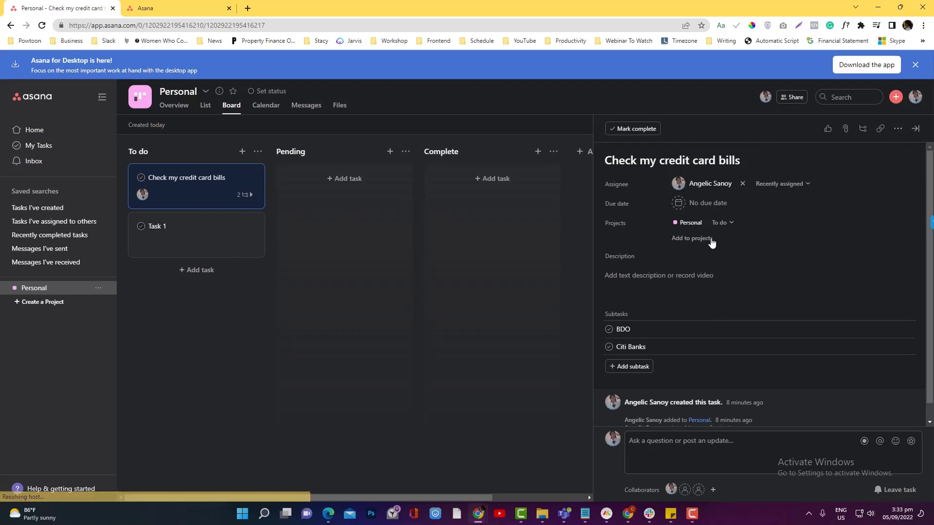
pyautogui.scroll(-1, 689, 268)
pyautogui.scroll(1, 689, 269)
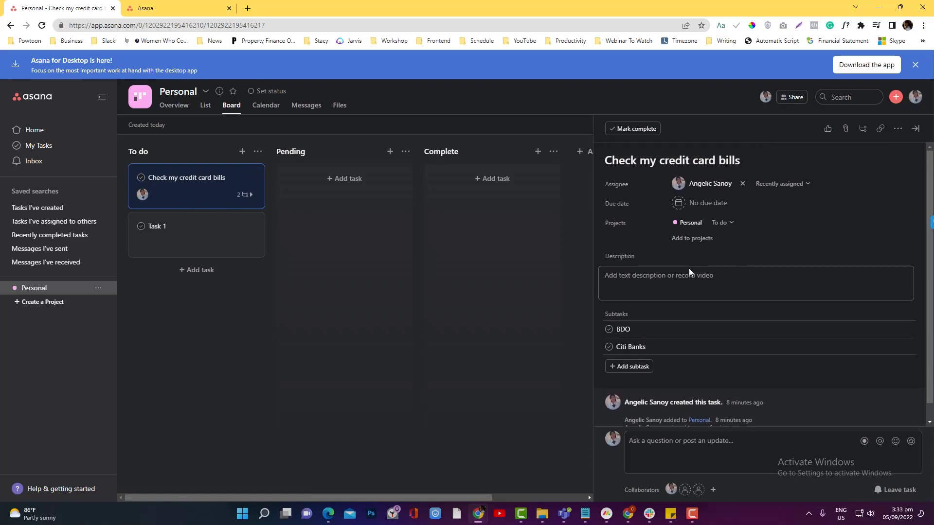
pyautogui.scroll(-1, 689, 269)
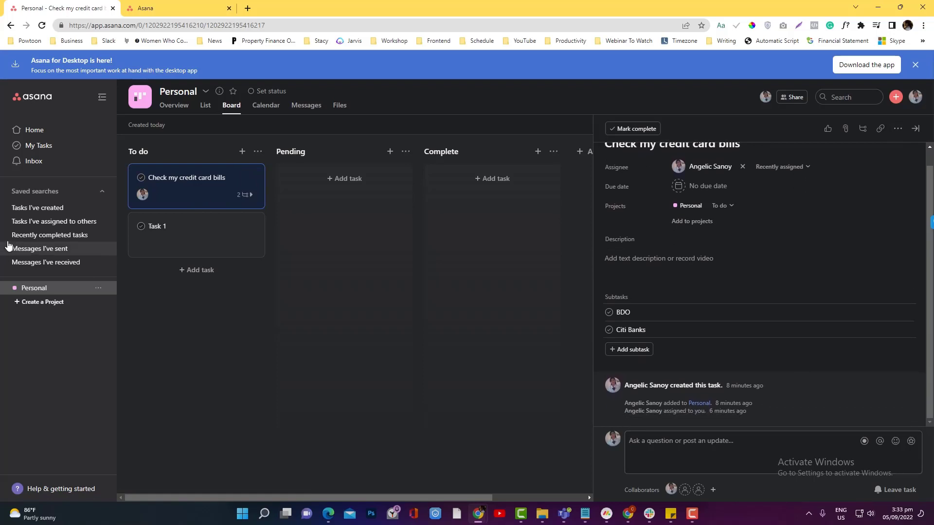
# Step: Browse the 'Tasks I've assigned to others' and 'Tasks I've created' saved searches
pyautogui.click(42, 223)
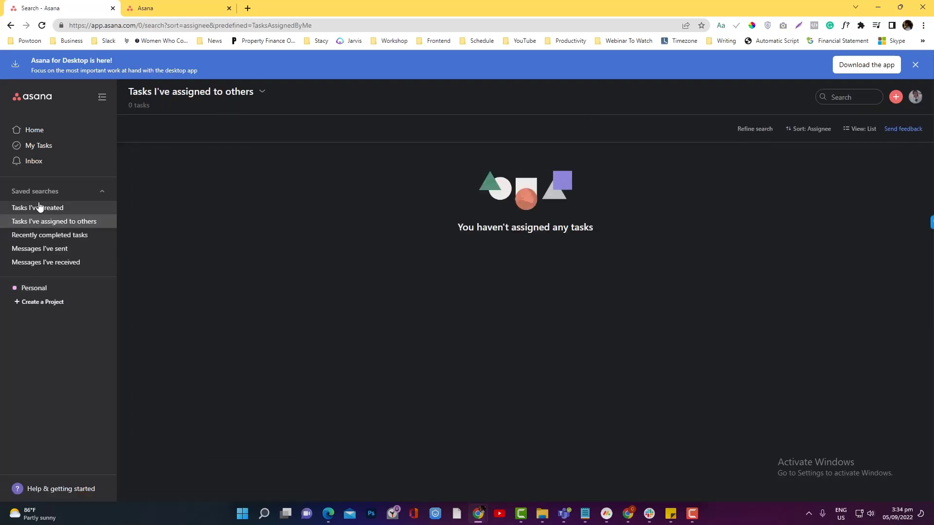
pyautogui.click(40, 208)
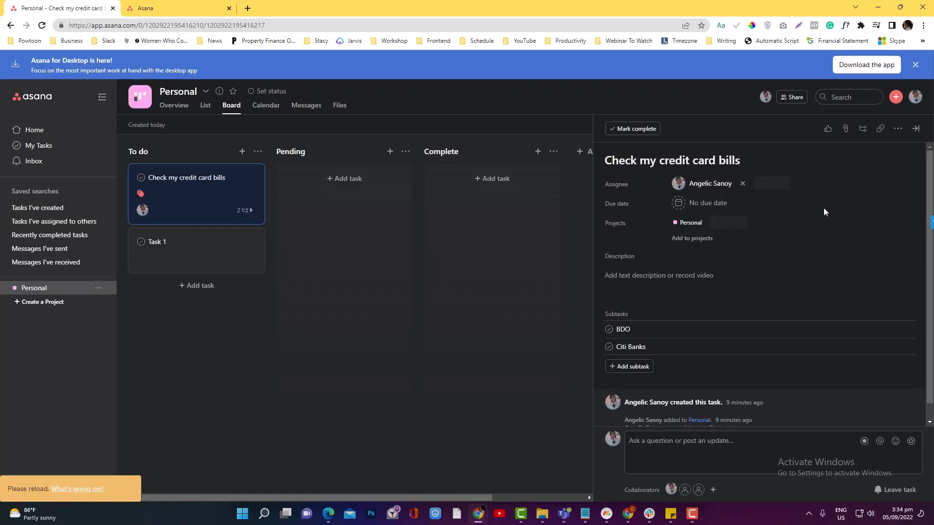
pyautogui.scroll(-1, 775, 311)
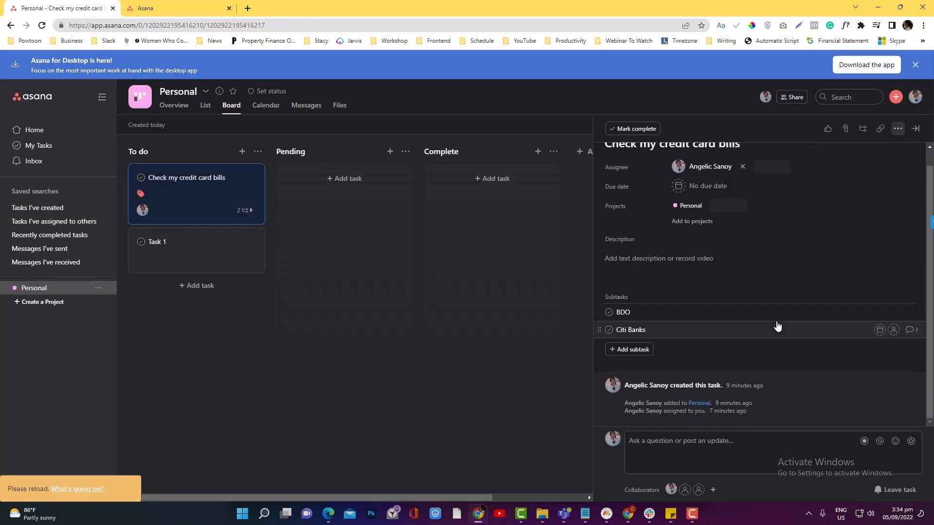
pyautogui.scroll(1, 776, 325)
pyautogui.scroll(-1, 777, 326)
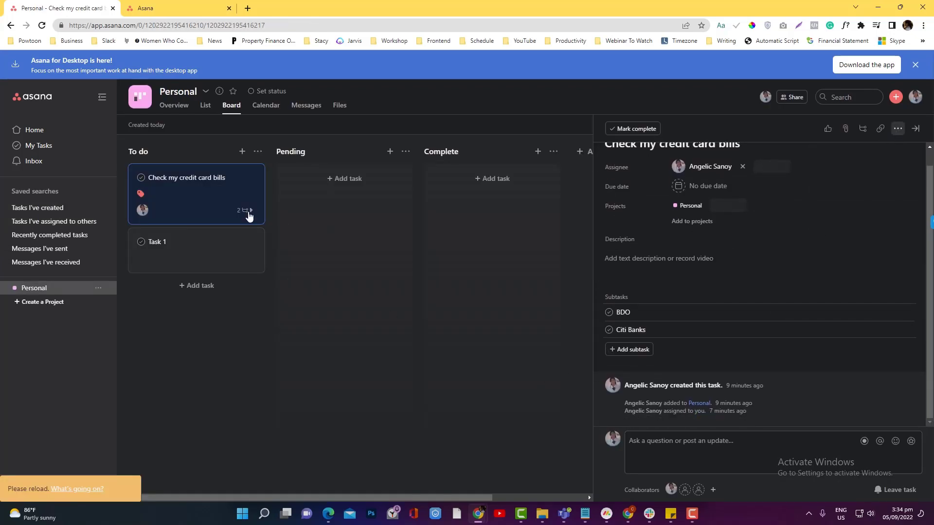
# Step: Switch between Asana browser windows, then go to My Tasks and the Home page
pyautogui.click(627, 514)
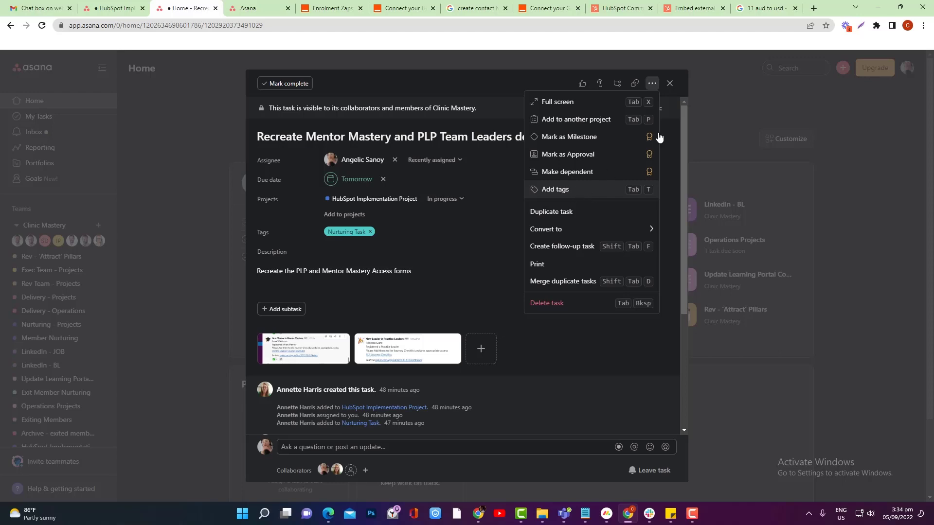
pyautogui.click(878, 7)
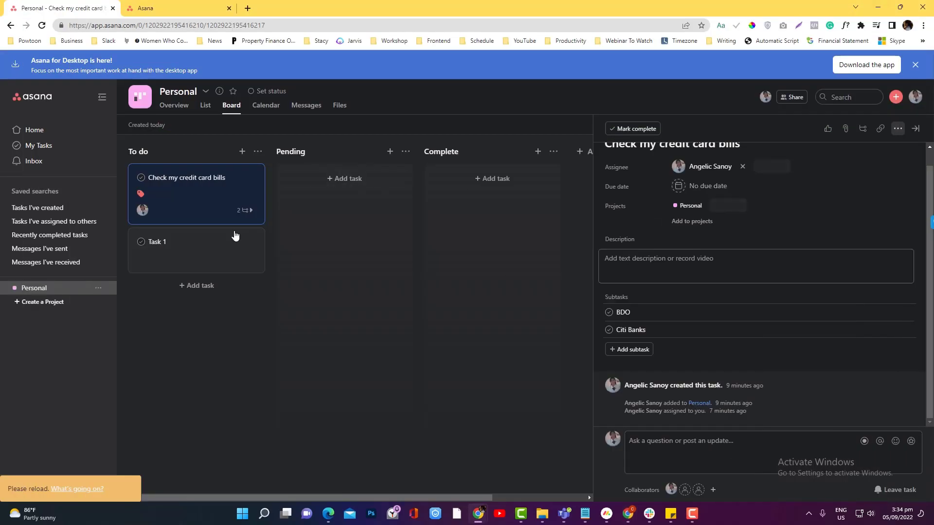
pyautogui.click(41, 147)
pyautogui.click(42, 131)
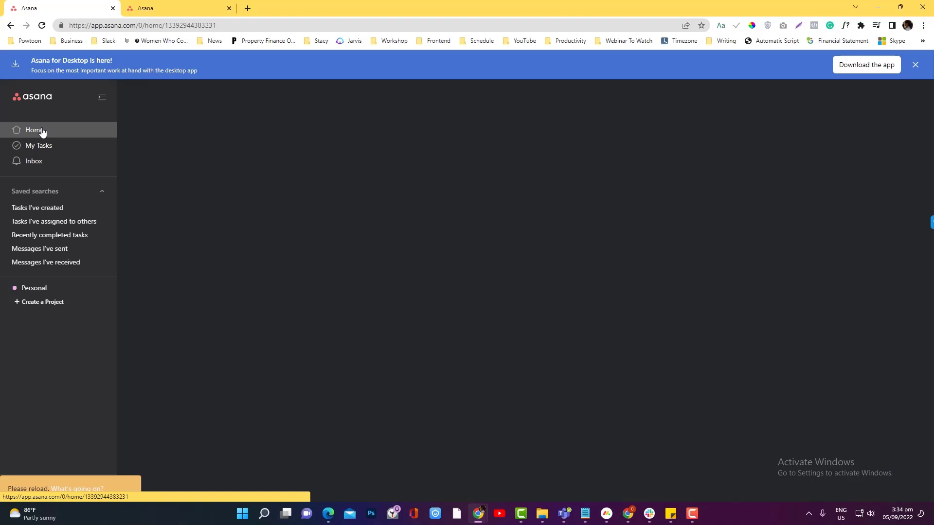
# Step: Start a new blank project and compare the Board, List and Timeline default views
pyautogui.click(41, 302)
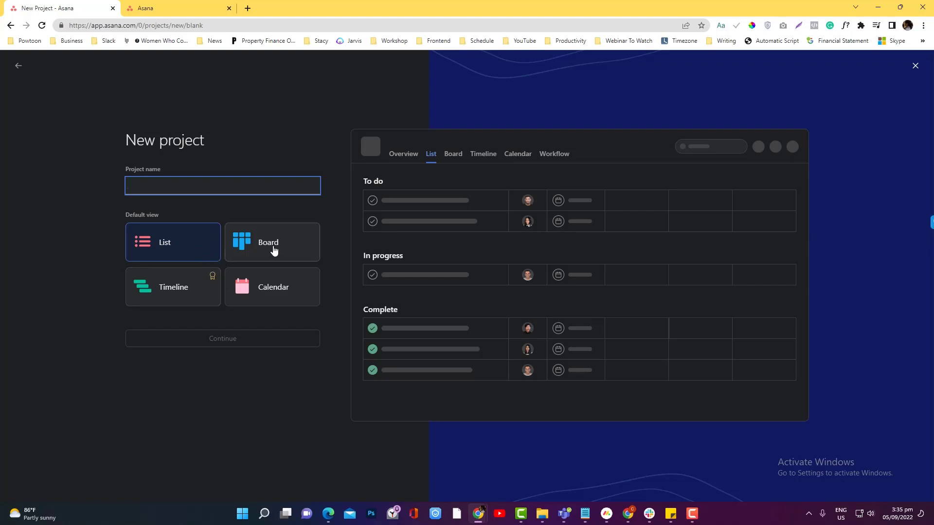
pyautogui.click(250, 253)
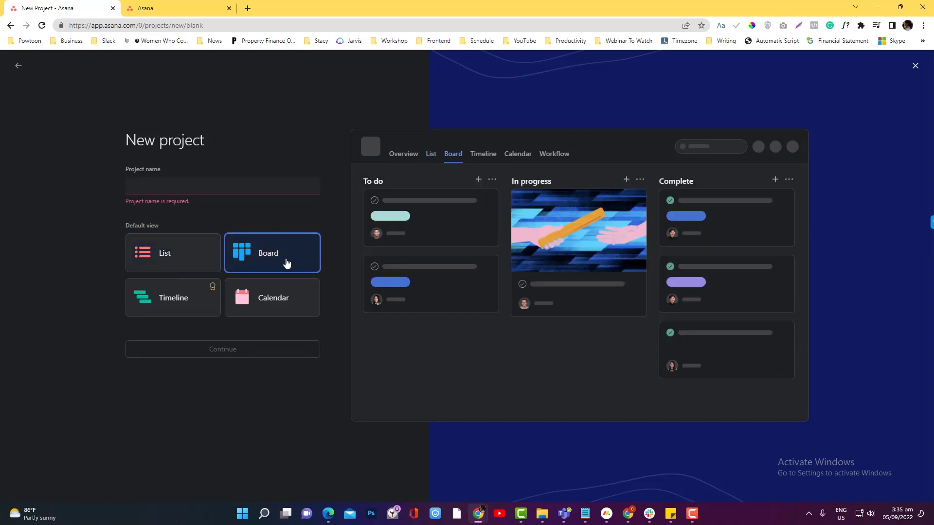
pyautogui.click(214, 268)
pyautogui.click(186, 304)
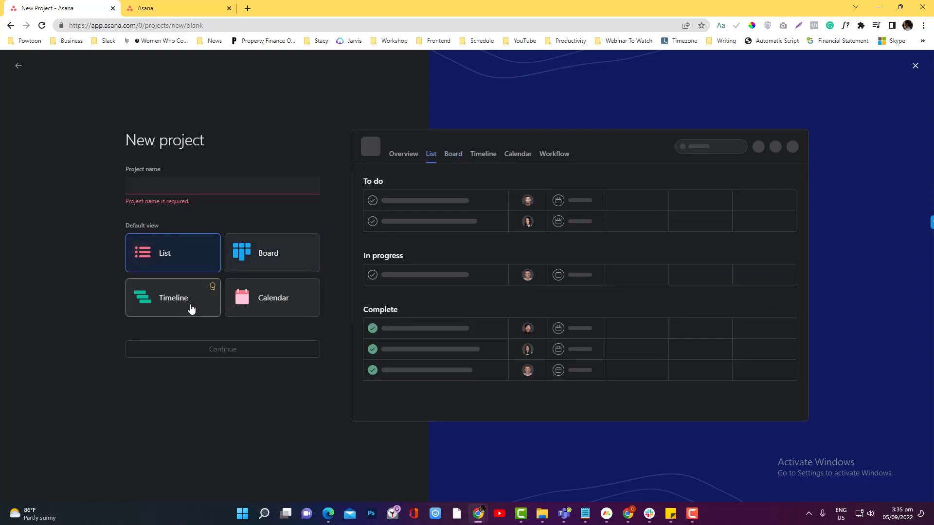
pyautogui.click(183, 264)
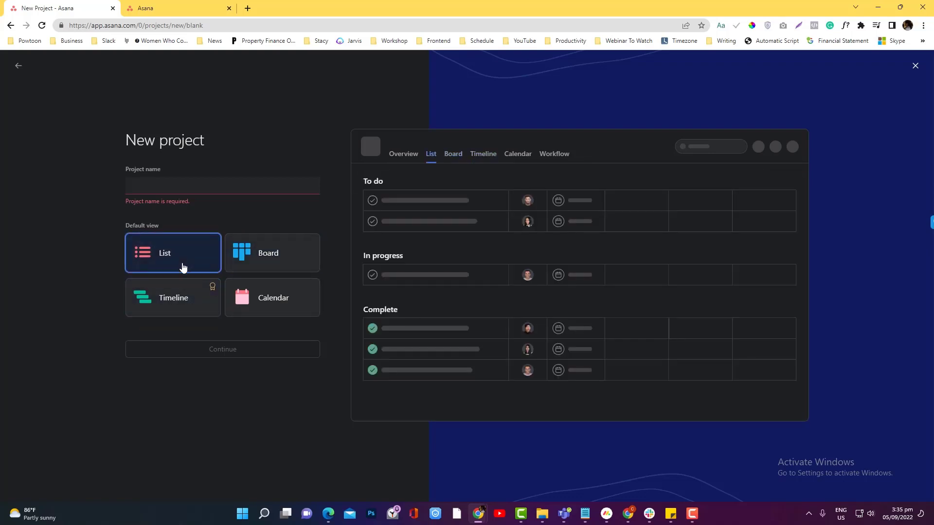
pyautogui.click(250, 256)
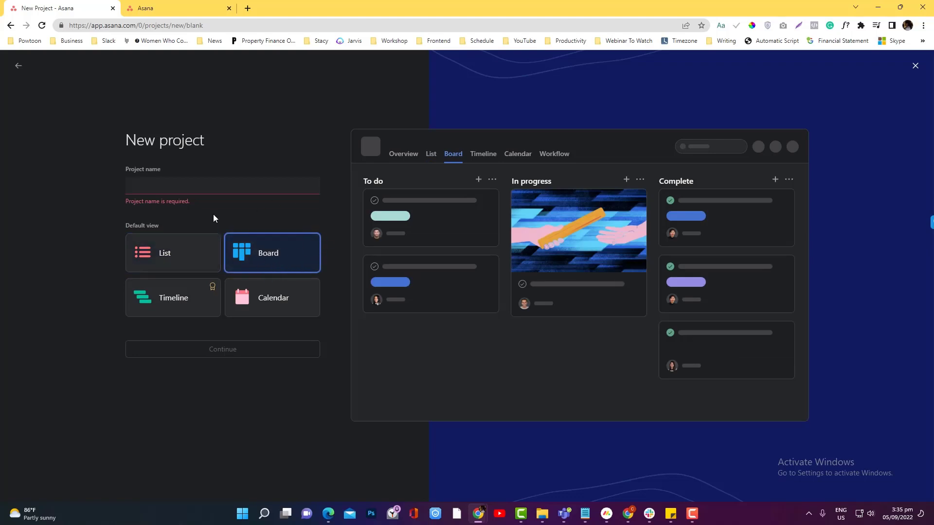
# Step: Preview Timeline and Calendar layouts, then settle on Board and focus the project name field
pyautogui.click(193, 302)
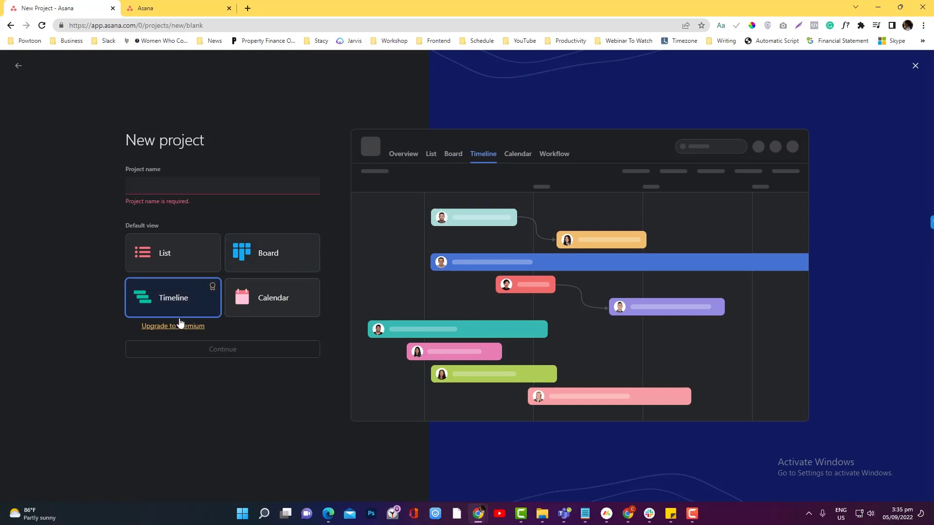
pyautogui.click(267, 306)
pyautogui.click(203, 307)
pyautogui.click(299, 311)
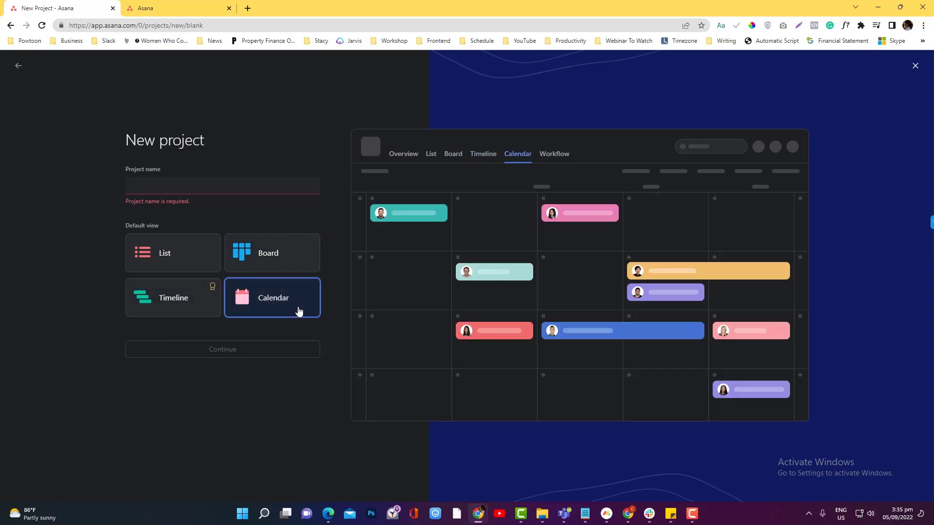
pyautogui.click(292, 262)
pyautogui.click(197, 187)
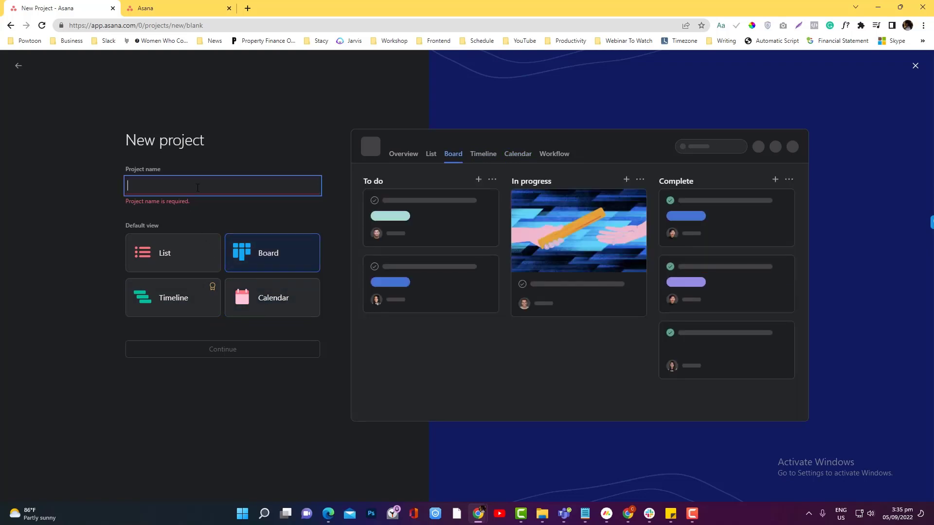
# Step: Name the project 'Youtube' and open its new board with To do, In progress and Complete columns
pyautogui.write('Yout')
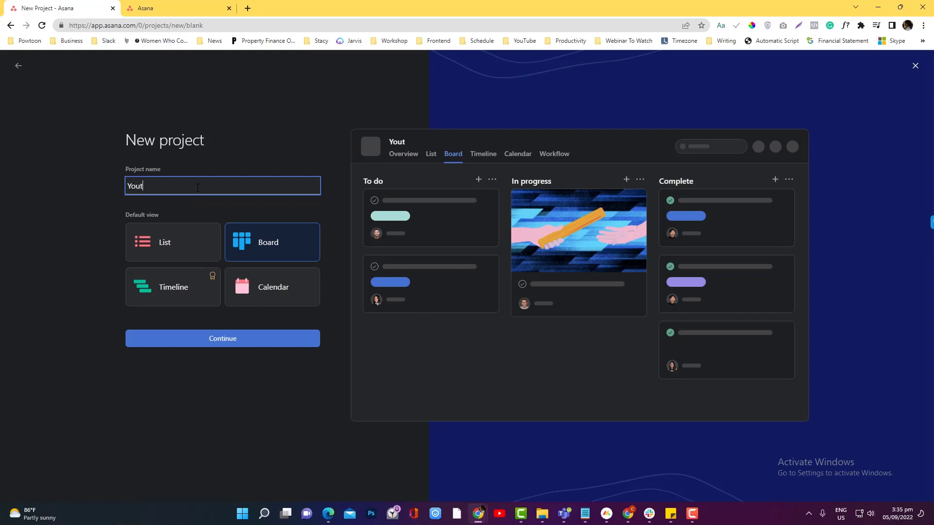
pyautogui.write('ube')
pyautogui.hotkey('ctrl', 'a')
pyautogui.click(264, 337)
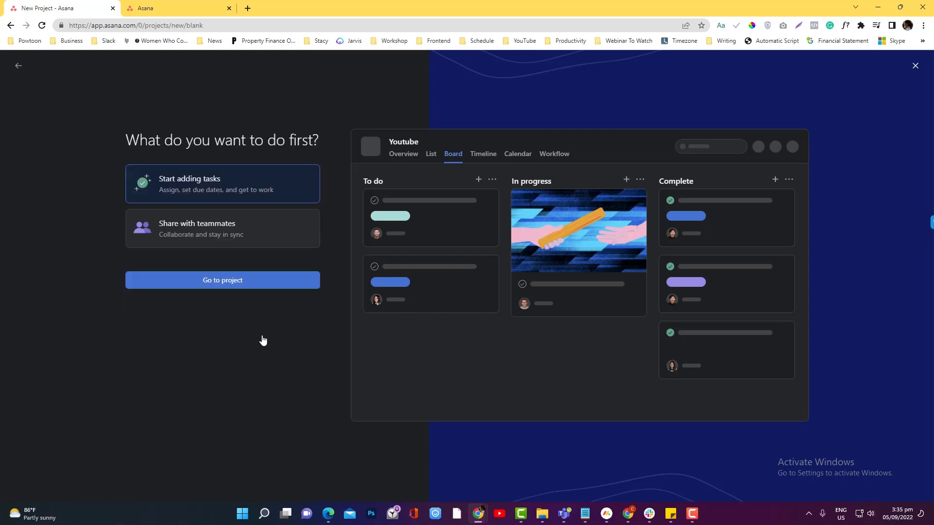
pyautogui.click(253, 281)
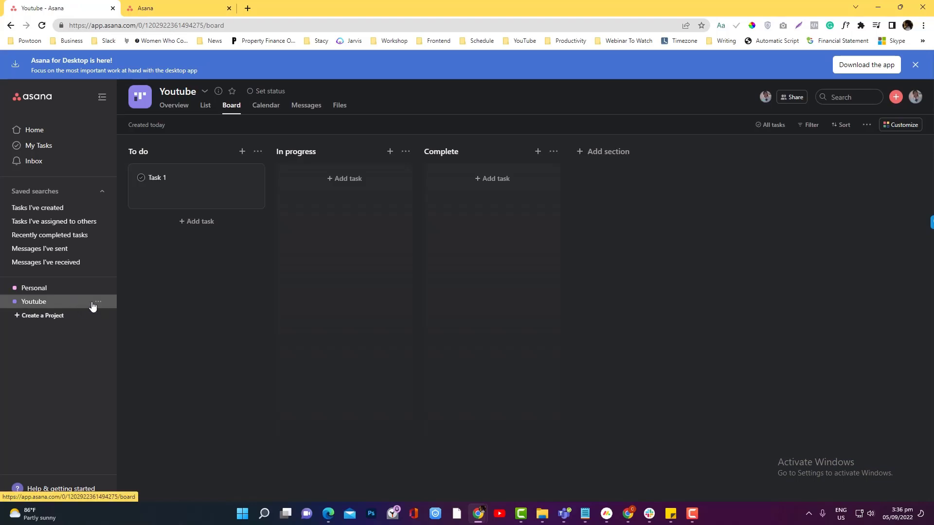
# Step: Invite a collaborator's e-mail address to the Youtube project with edit access, then close the share dialog
pyautogui.click(787, 99)
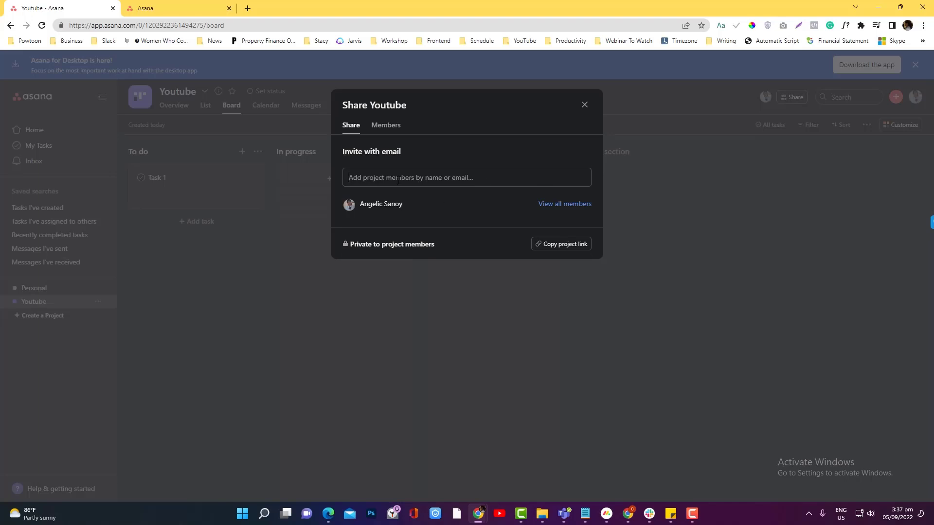
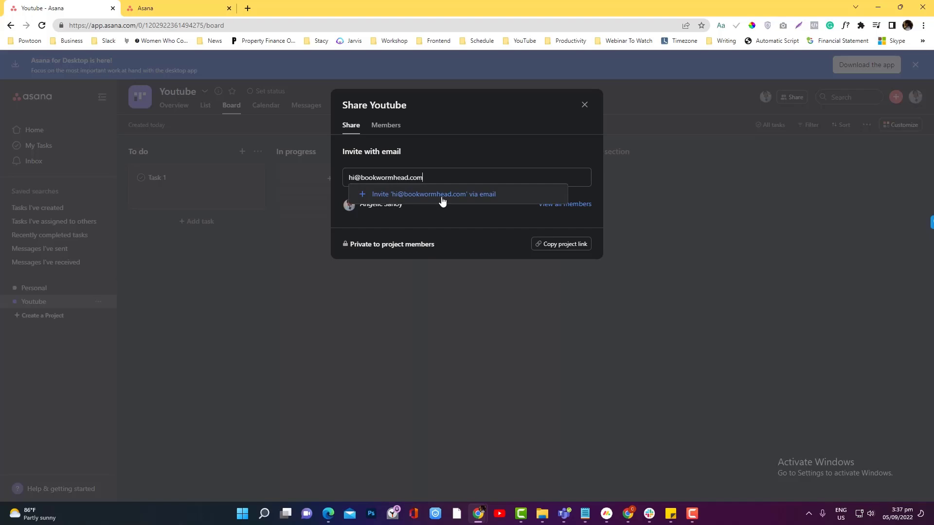
pyautogui.click(442, 200)
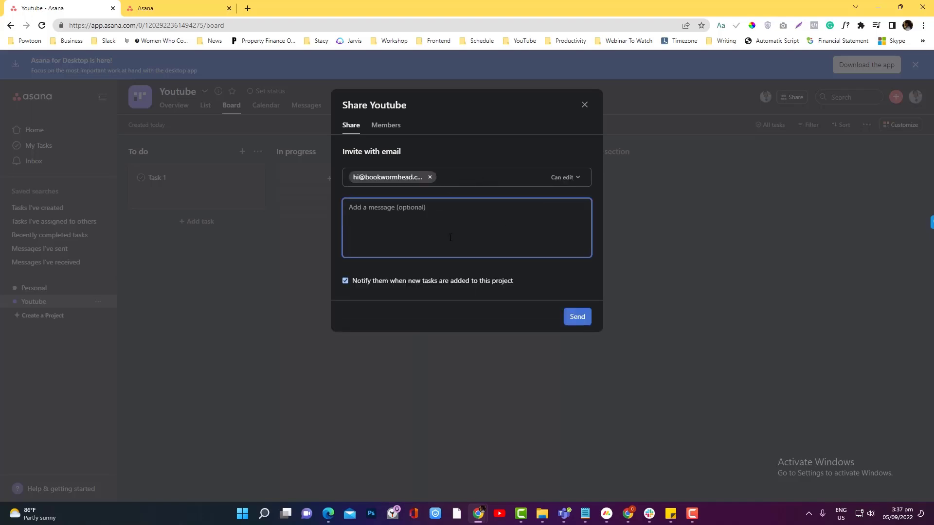
pyautogui.click(578, 316)
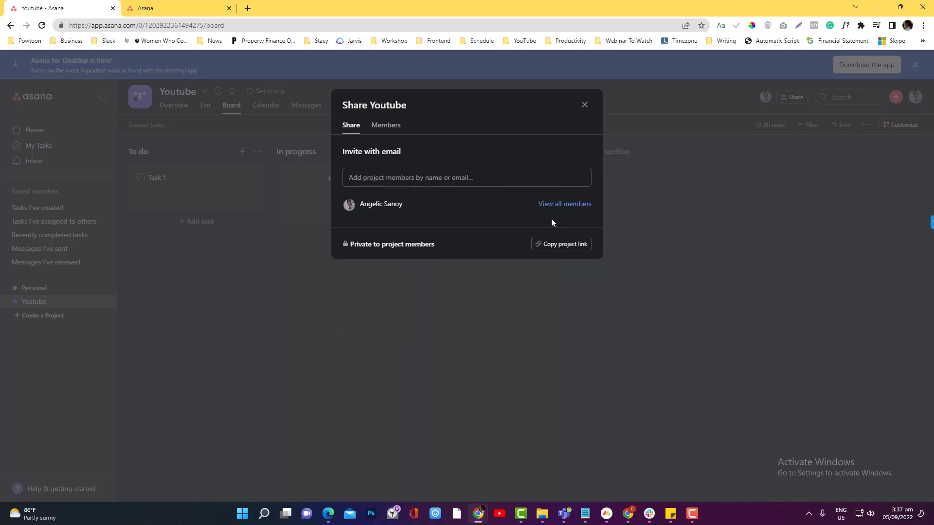
pyautogui.click(584, 105)
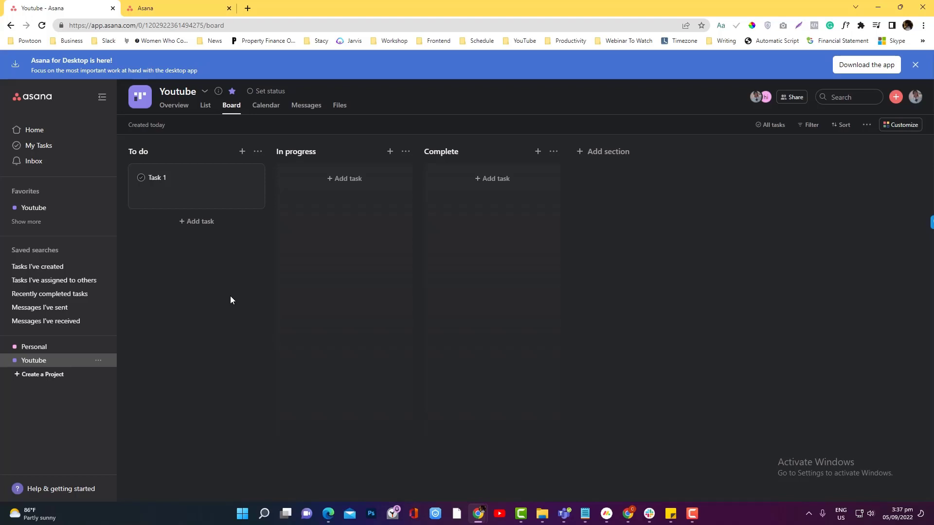